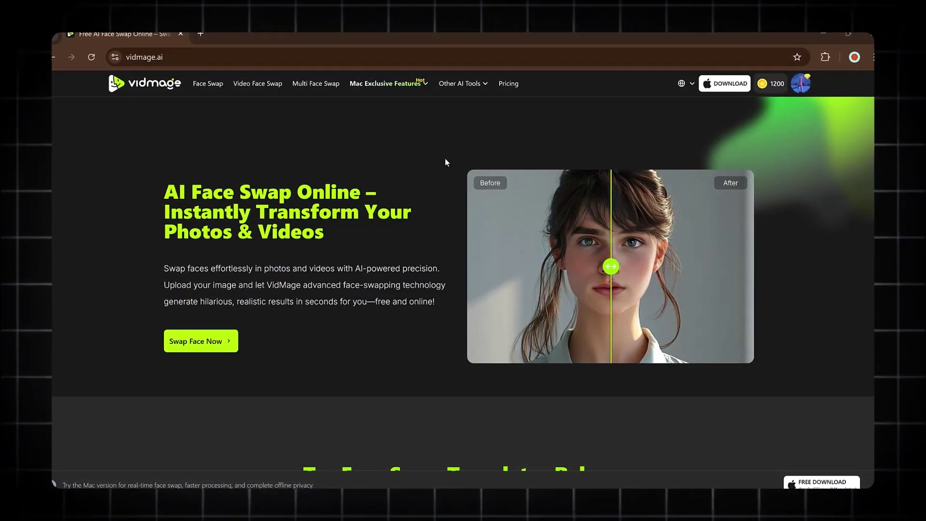
Scroll down the VidMage homepage to browse its face swap tools and examples.
{"action": "scroll", "coordinate": [433, 183], "scroll_direction": "down", "scroll_amount": 3}
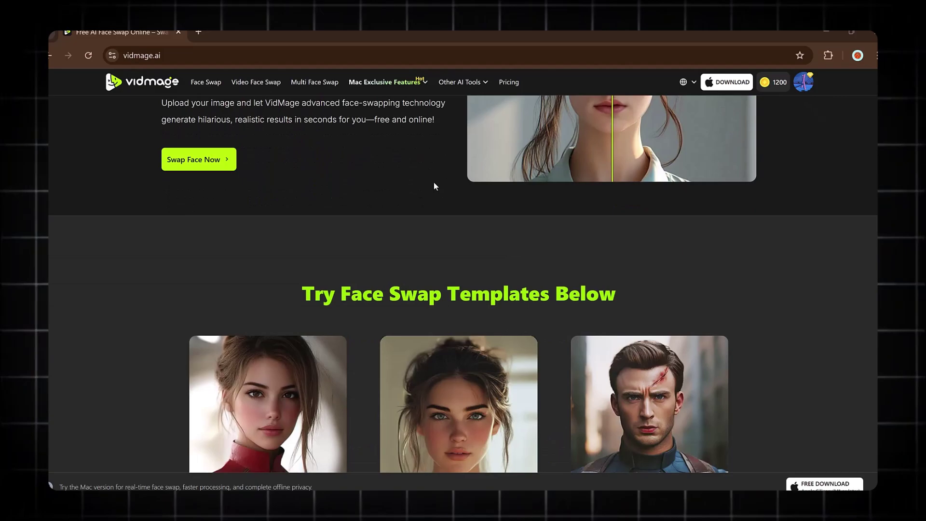
{"action": "scroll", "coordinate": [433, 186], "scroll_direction": "down", "scroll_amount": 7}
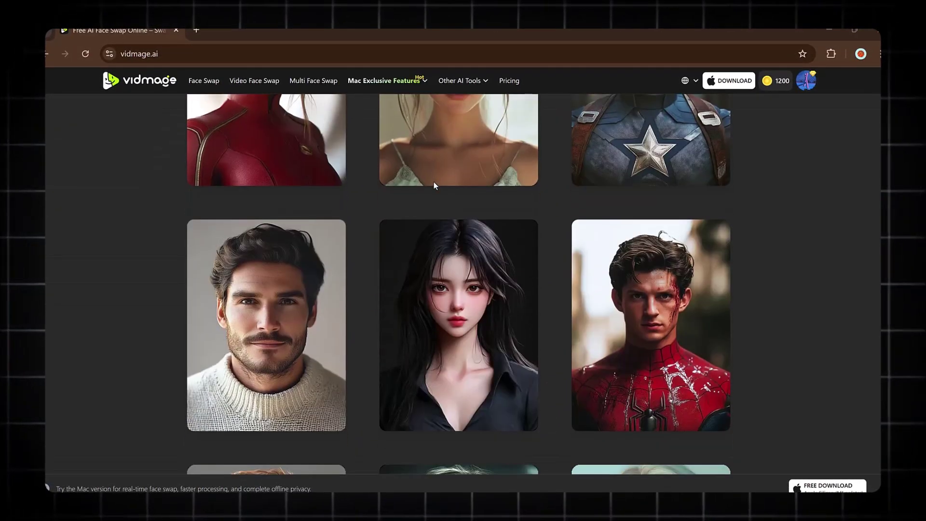
{"action": "scroll", "coordinate": [434, 186], "scroll_direction": "down", "scroll_amount": 9}
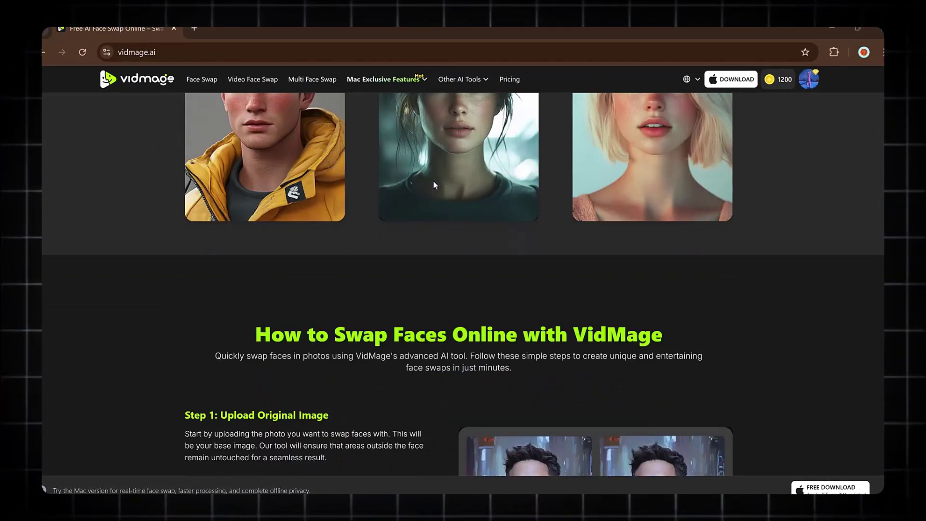
{"action": "scroll", "coordinate": [433, 185], "scroll_direction": "down", "scroll_amount": 9}
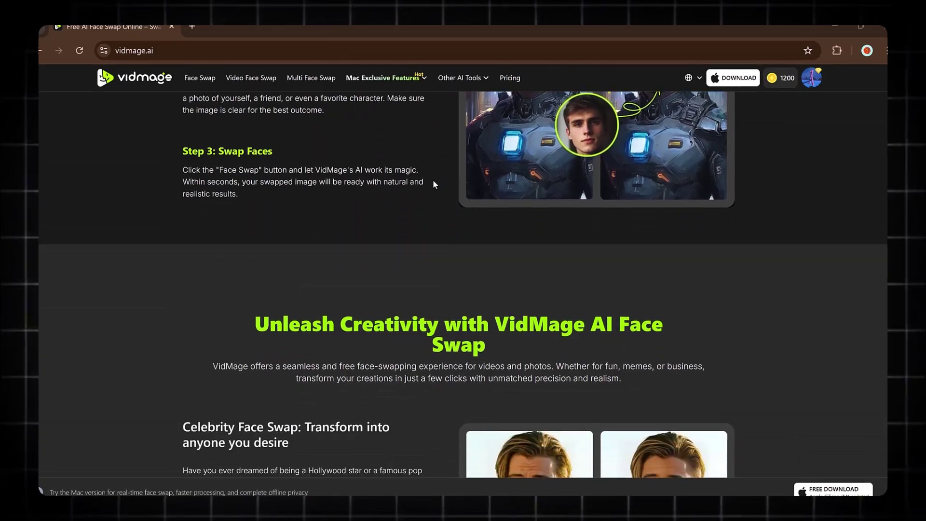
{"action": "scroll", "coordinate": [433, 179], "scroll_direction": "down", "scroll_amount": 6}
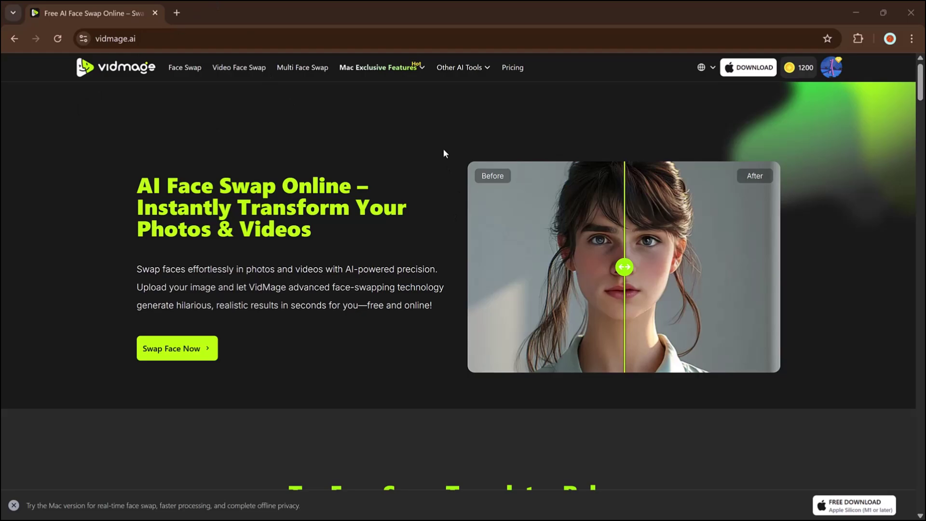
{"action": "scroll", "coordinate": [435, 184], "scroll_direction": "down", "scroll_amount": 7}
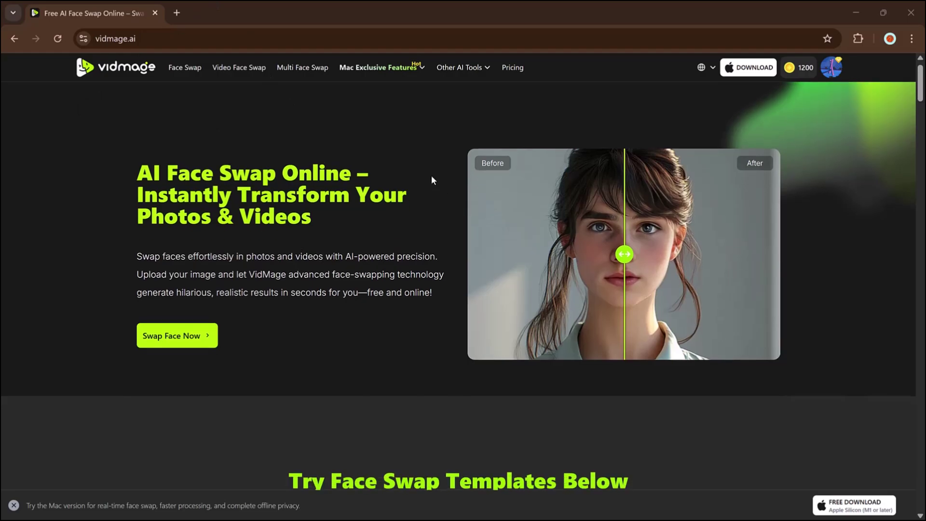
{"action": "scroll", "coordinate": [432, 179], "scroll_direction": "down", "scroll_amount": 10}
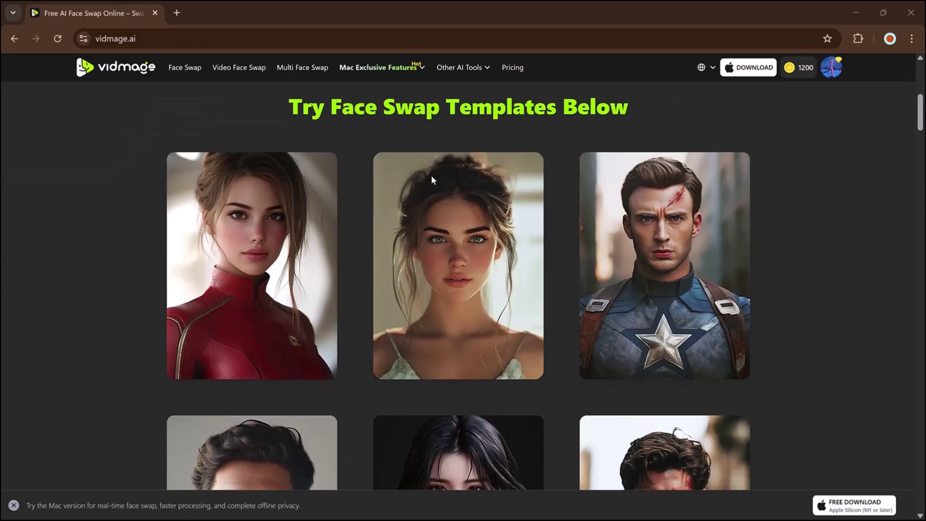
{"action": "scroll", "coordinate": [432, 180], "scroll_direction": "down", "scroll_amount": 6}
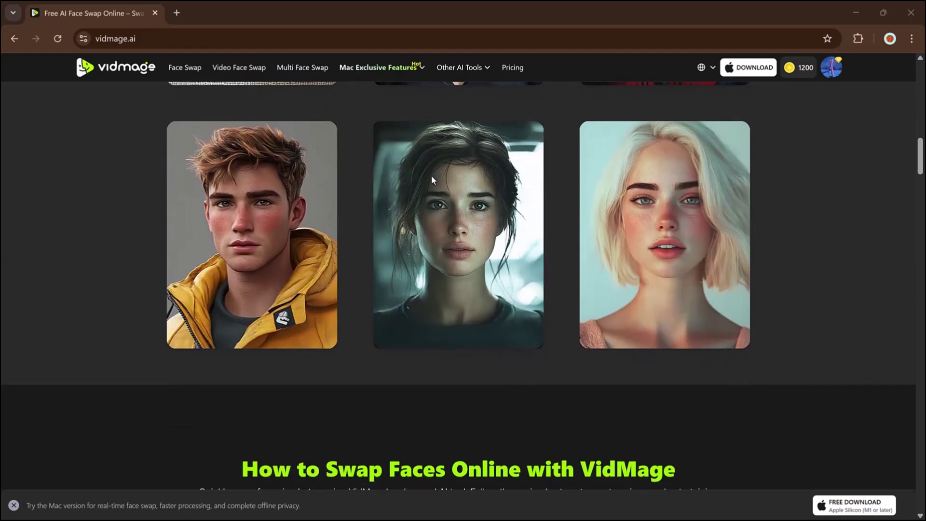
{"action": "scroll", "coordinate": [432, 177], "scroll_direction": "down", "scroll_amount": 10}
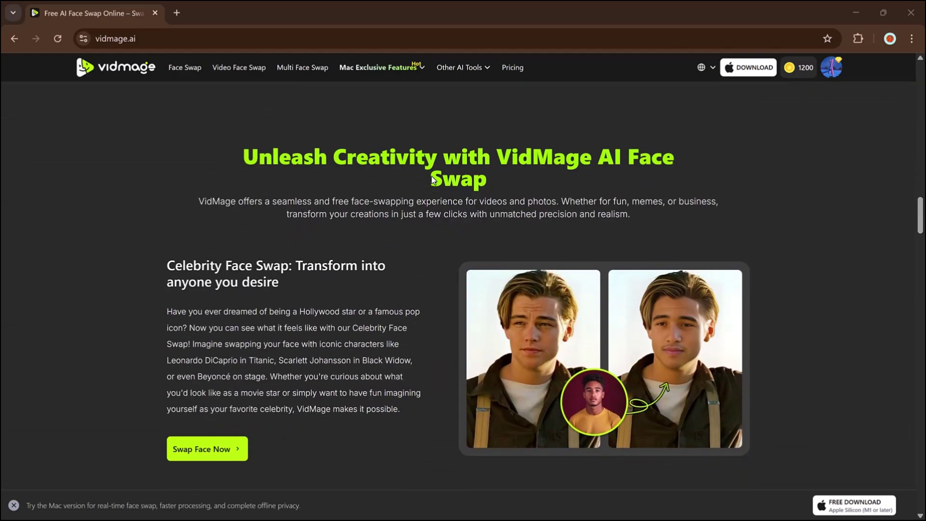
{"action": "scroll", "coordinate": [432, 180], "scroll_direction": "down", "scroll_amount": 7}
{"action": "scroll", "coordinate": [432, 179], "scroll_direction": "down", "scroll_amount": 8}
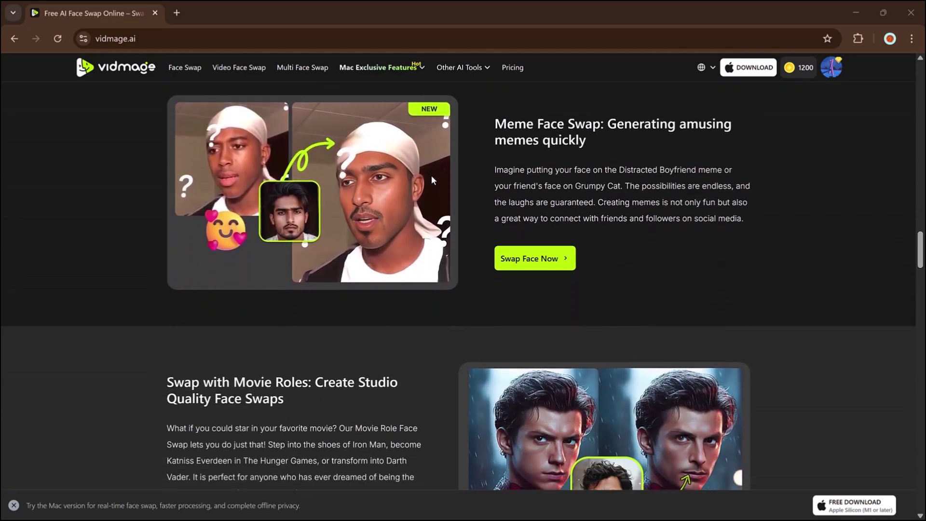
{"action": "scroll", "coordinate": [431, 180], "scroll_direction": "down", "scroll_amount": 4}
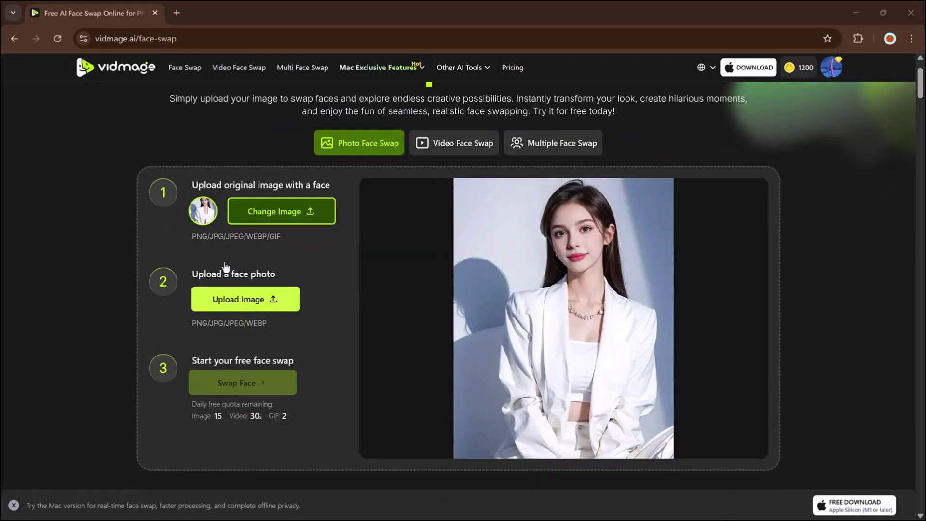
Upload the face photo and swap it onto the woman in the white suit.
{"action": "left_click", "coordinate": [250, 298]}
{"action": "double_click", "coordinate": [138, 96]}
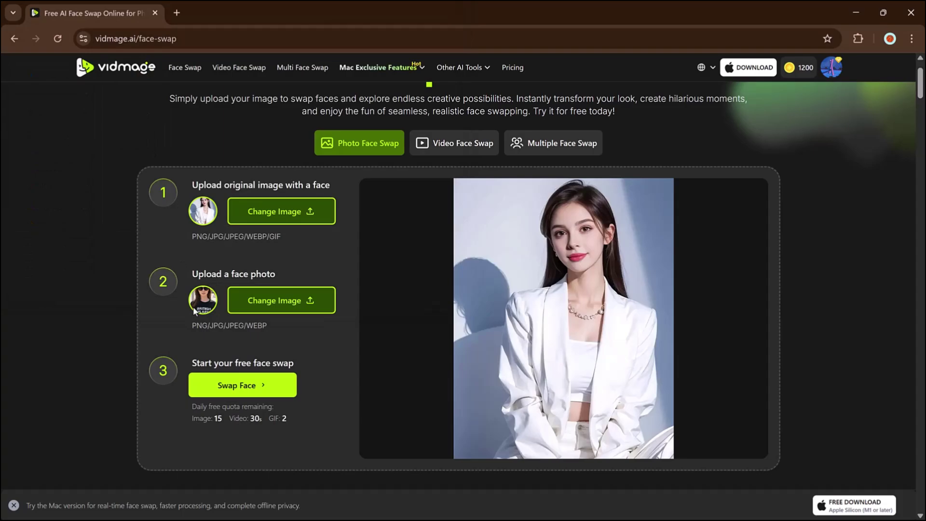
{"action": "scroll", "coordinate": [198, 291], "scroll_direction": "down", "scroll_amount": 1}
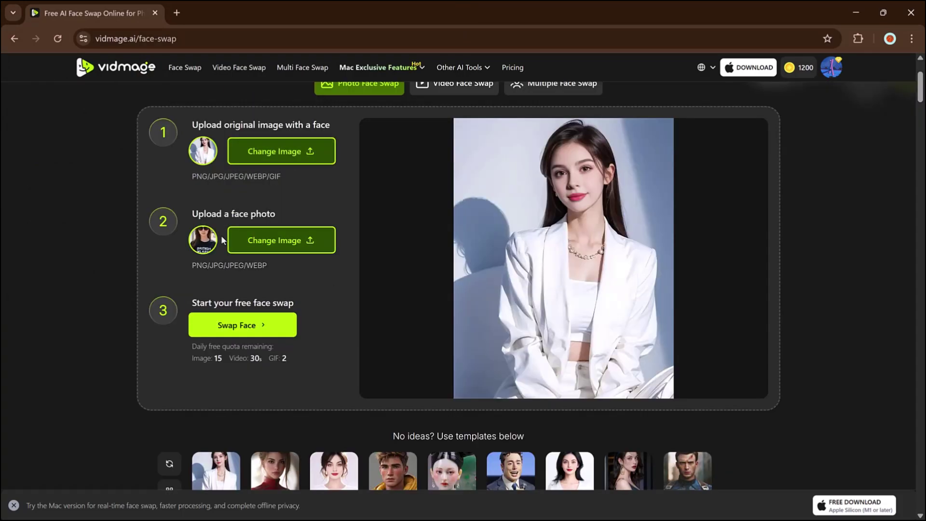
{"action": "left_click", "coordinate": [248, 327]}
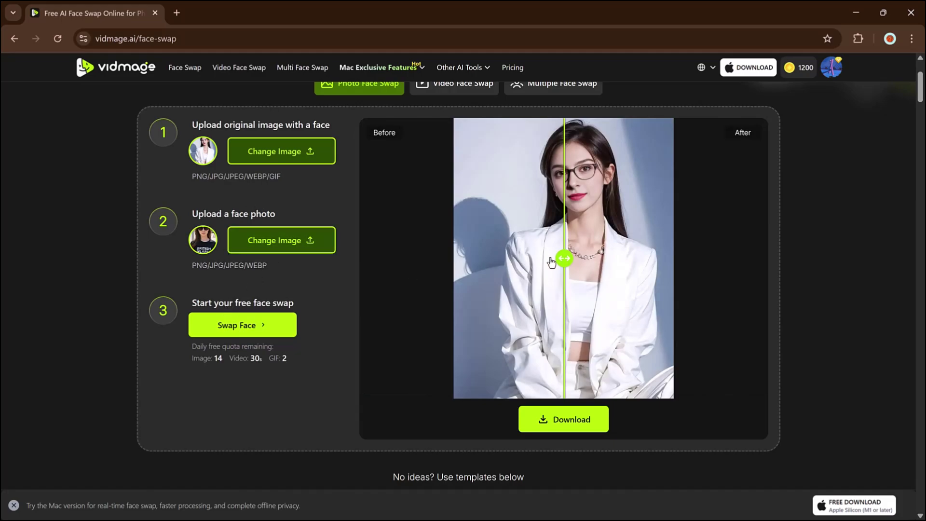
Compare the swap with the original and download it as VidMage-20250620225900.jpg.
{"action": "left_click_drag", "start_coordinate": [559, 258], "coordinate": [442, 259]}
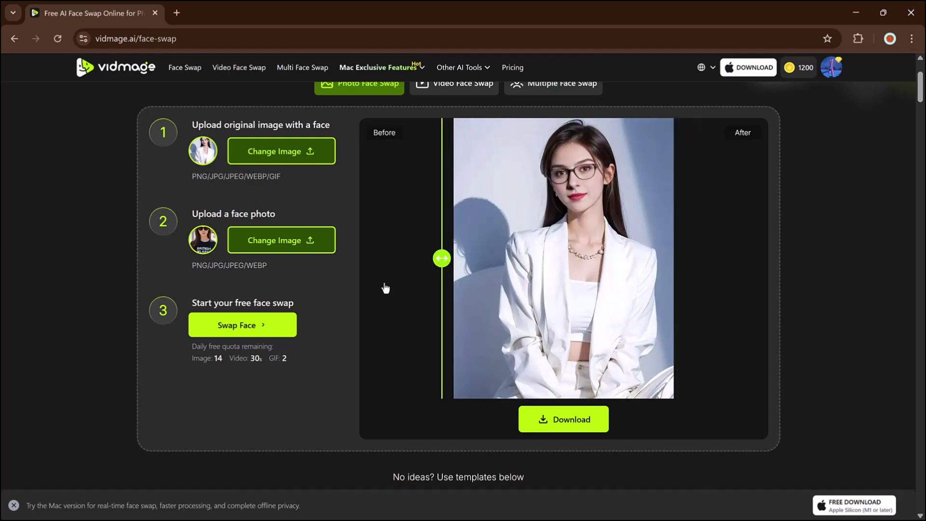
{"action": "left_click", "coordinate": [575, 422]}
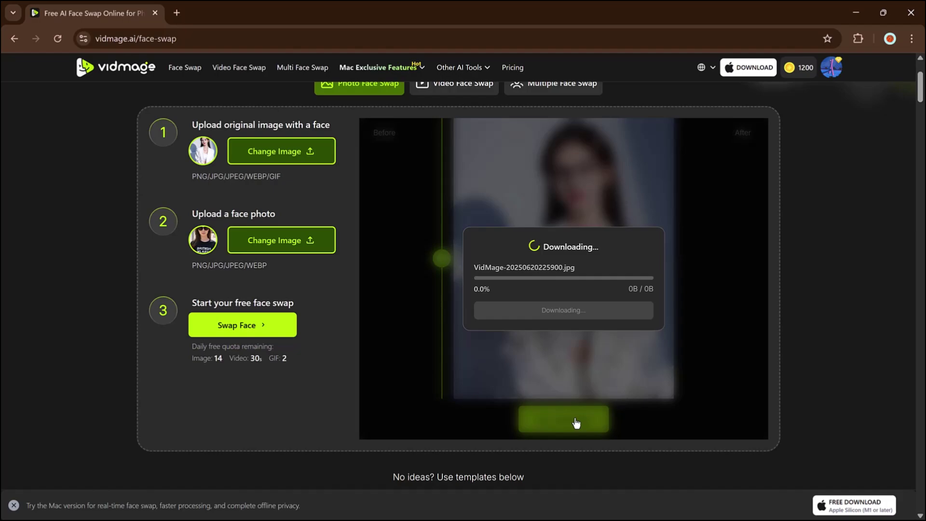
{"action": "left_click", "coordinate": [732, 340]}
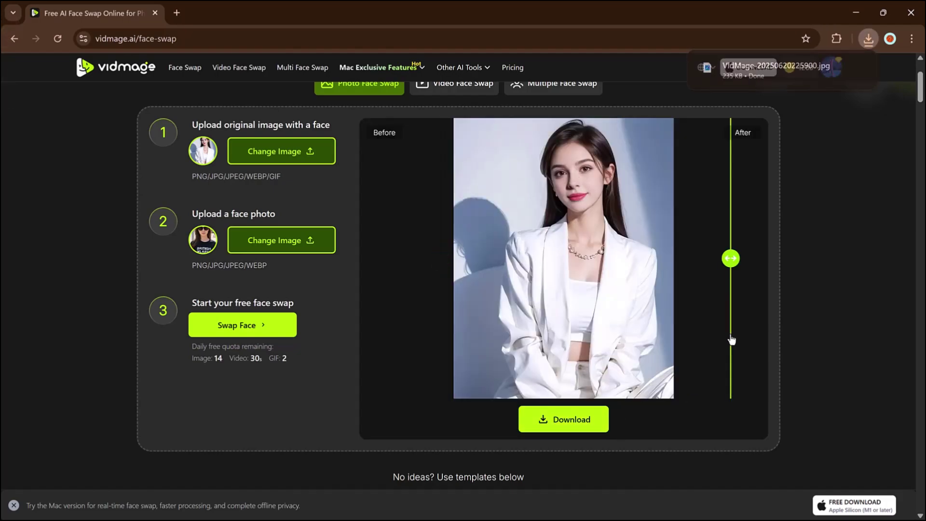
{"action": "left_click", "coordinate": [732, 340]}
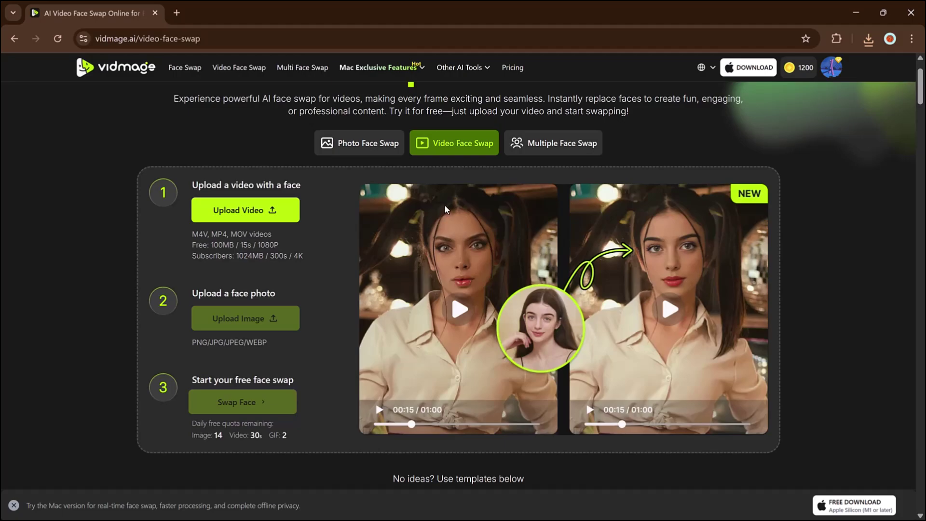
Swap the man's face photo from Camera Roll into the outdoor selfie video and play it.
{"action": "left_click", "coordinate": [250, 210]}
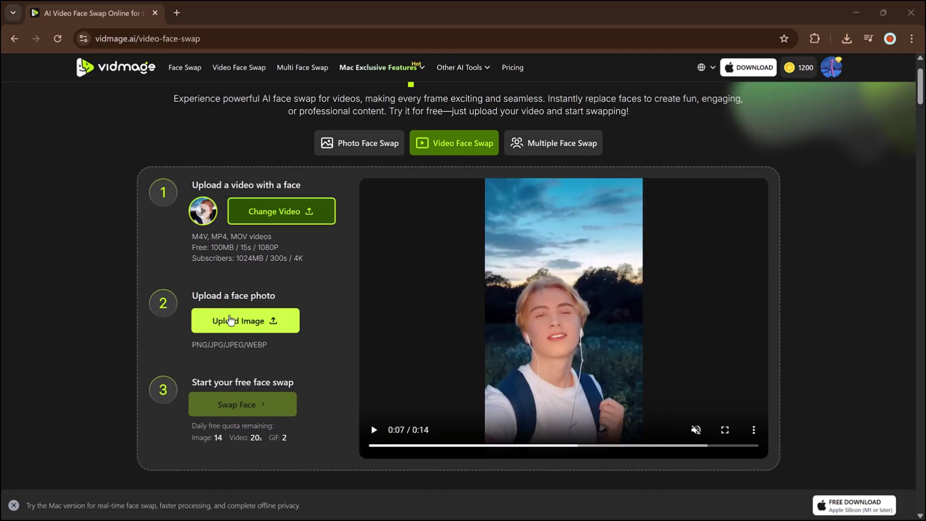
{"action": "left_click", "coordinate": [230, 320]}
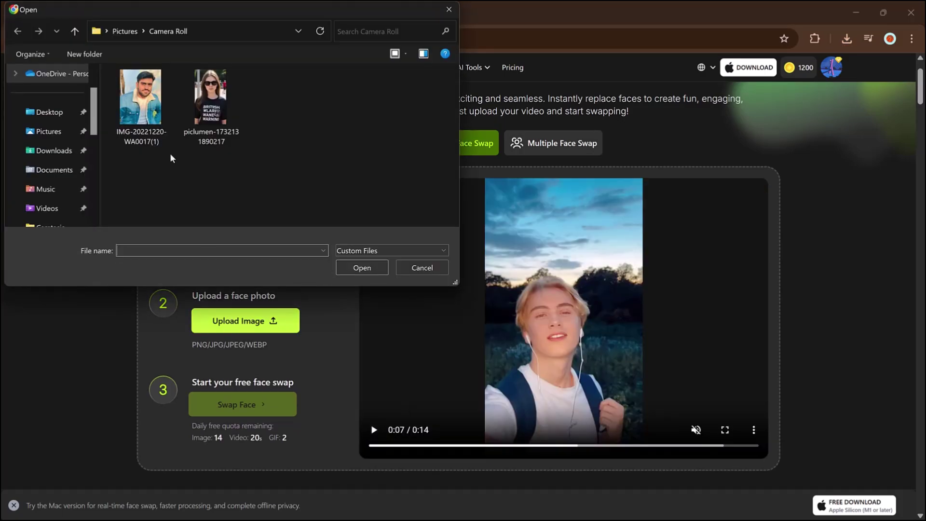
{"action": "double_click", "coordinate": [150, 118]}
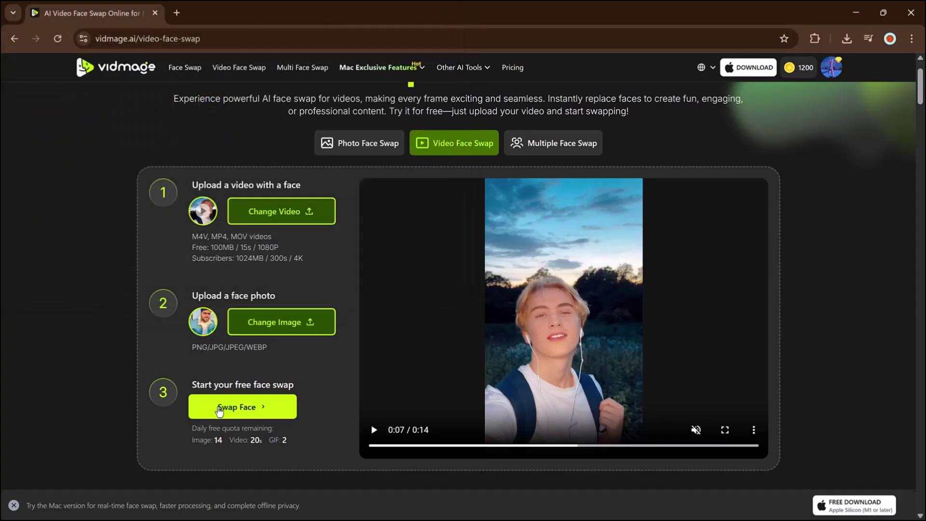
{"action": "left_click", "coordinate": [219, 409]}
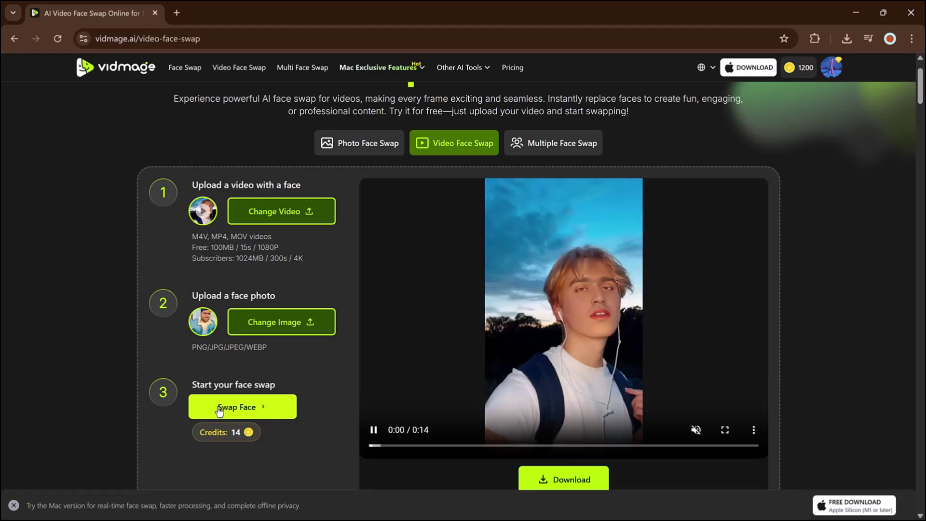
{"action": "left_click", "coordinate": [375, 431]}
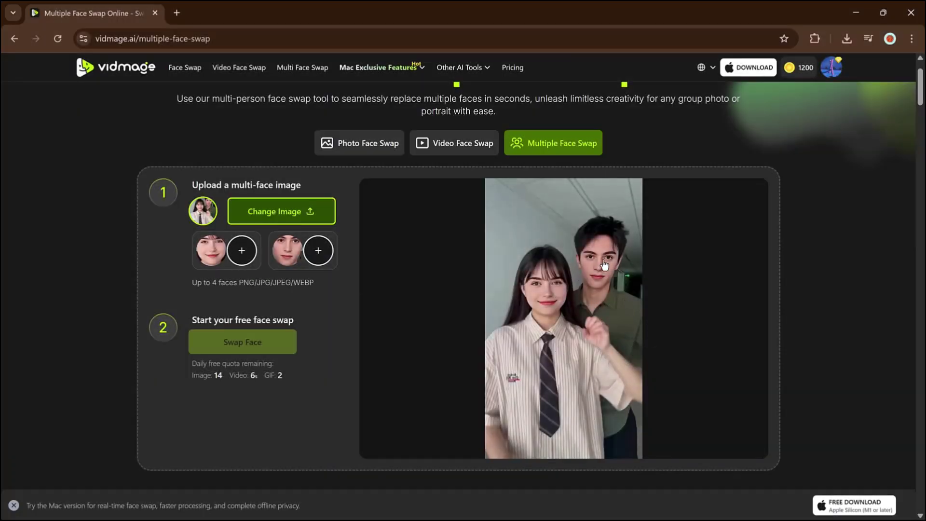
Give both the woman and the man in the two-person photo new faces.
{"action": "left_click", "coordinate": [241, 250]}
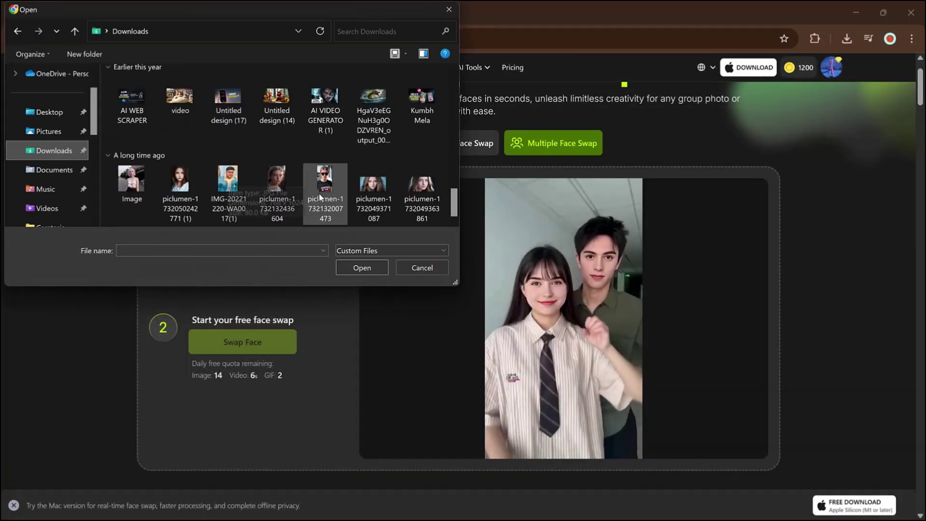
{"action": "double_click", "coordinate": [190, 185]}
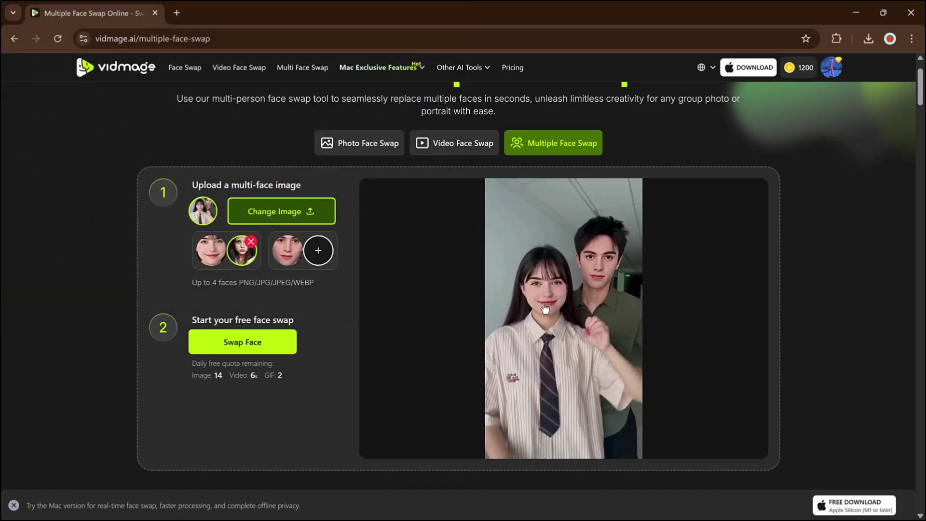
{"action": "left_click", "coordinate": [308, 211]}
{"action": "left_click", "coordinate": [268, 103]}
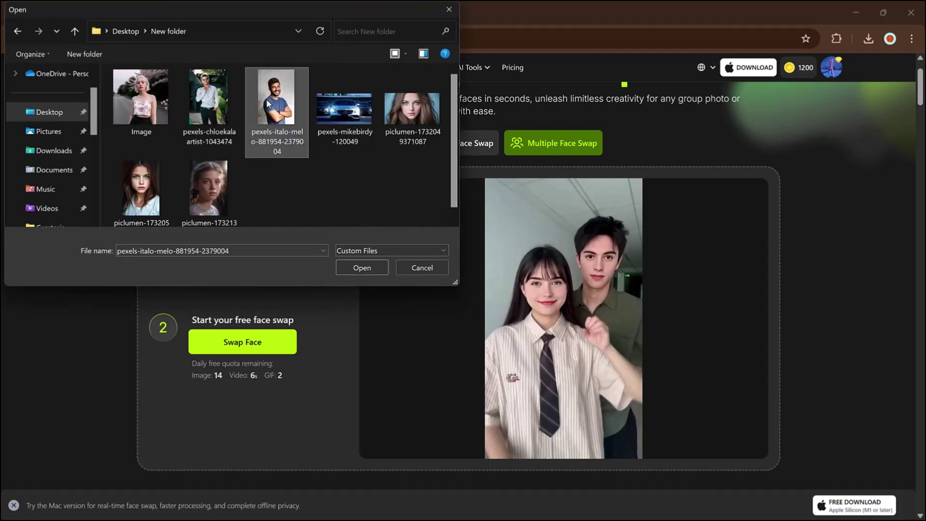
{"action": "double_click", "coordinate": [267, 103]}
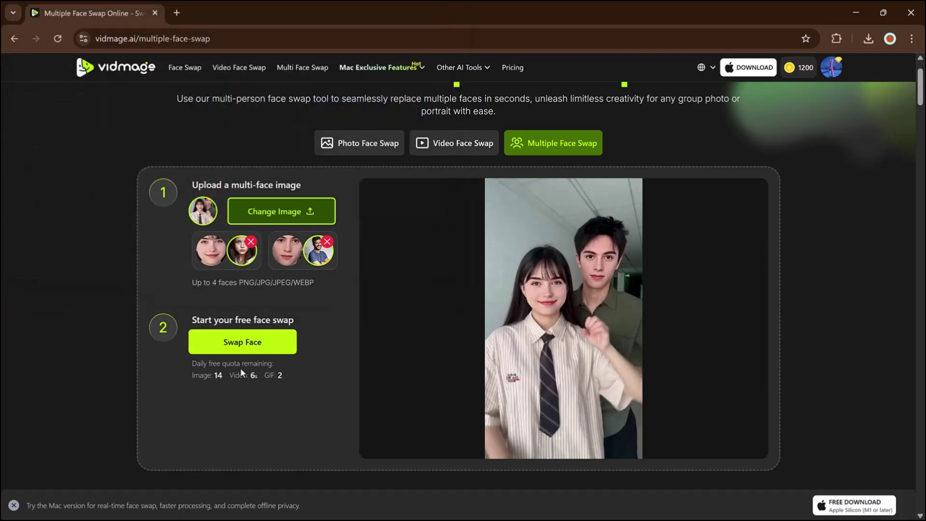
{"action": "left_click", "coordinate": [240, 346]}
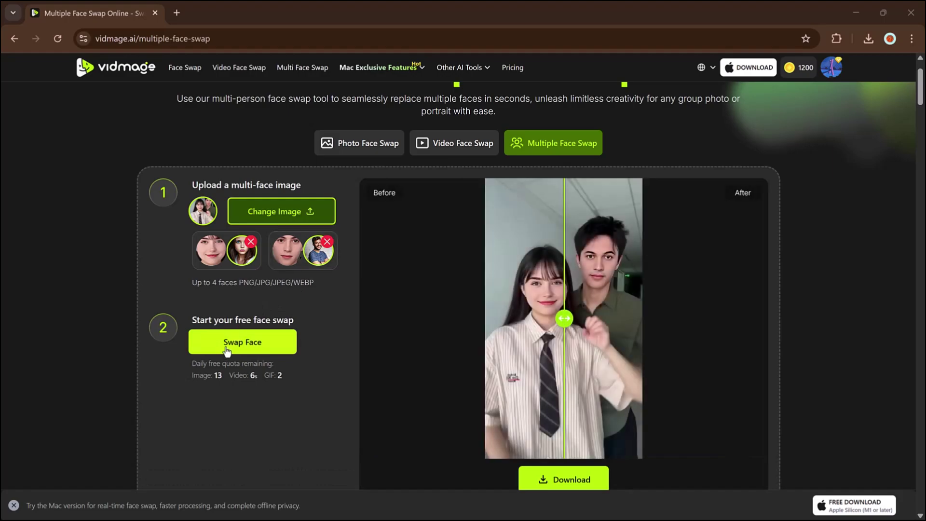
{"action": "scroll", "coordinate": [531, 342], "scroll_direction": "up", "scroll_amount": 1}
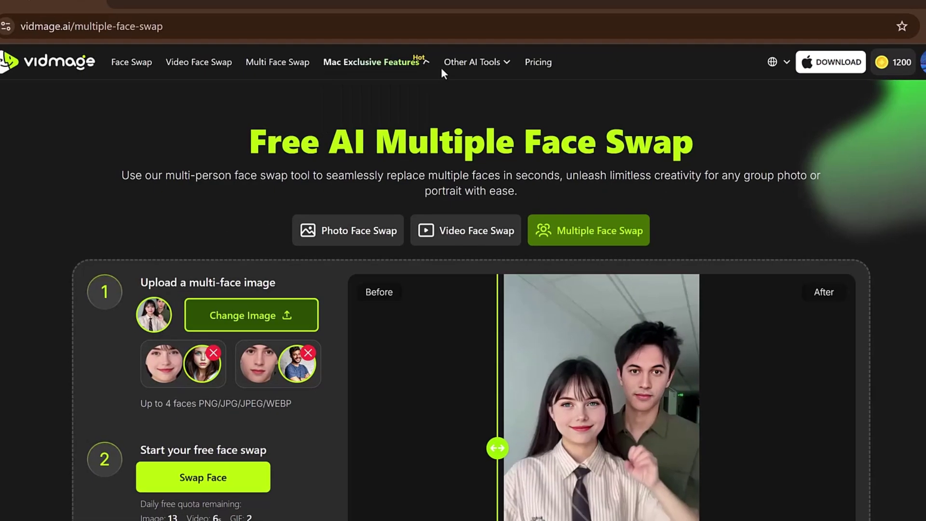
{"action": "mouse_move", "coordinate": [422, 70]}
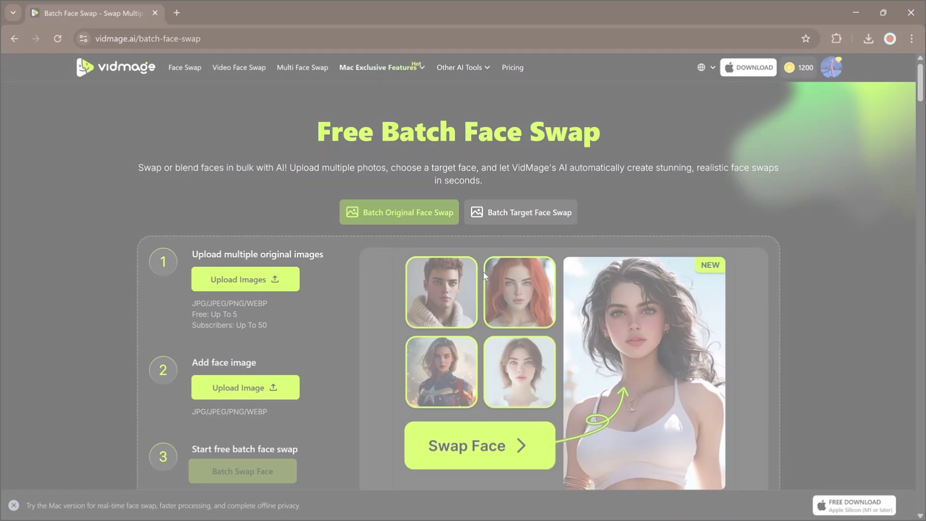
{"action": "scroll", "coordinate": [482, 271], "scroll_direction": "down", "scroll_amount": 1}
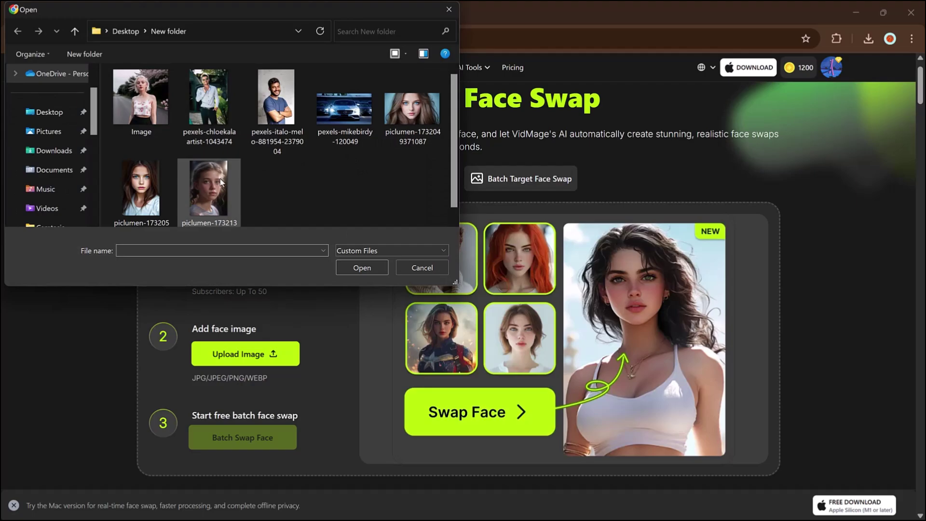
{"action": "left_click", "coordinate": [222, 183]}
{"action": "left_click", "coordinate": [160, 180]}
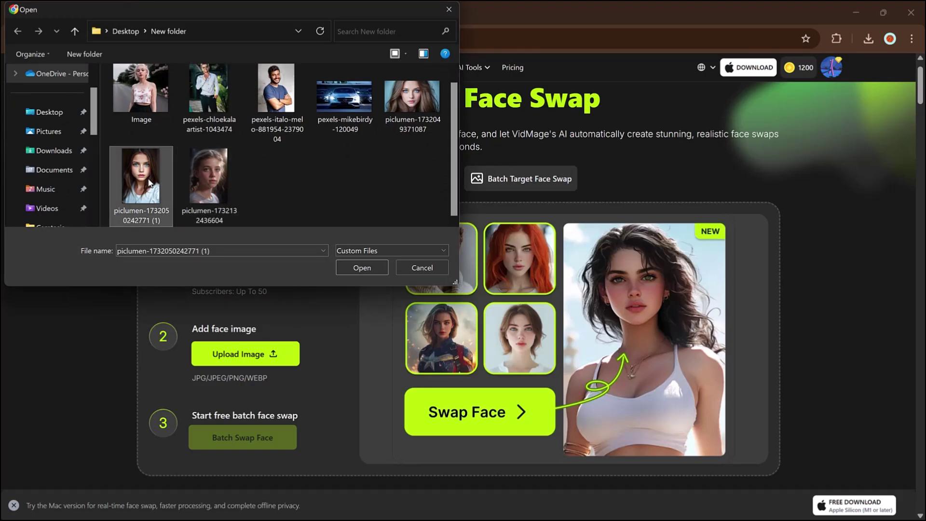
{"action": "double_click", "coordinate": [149, 183]}
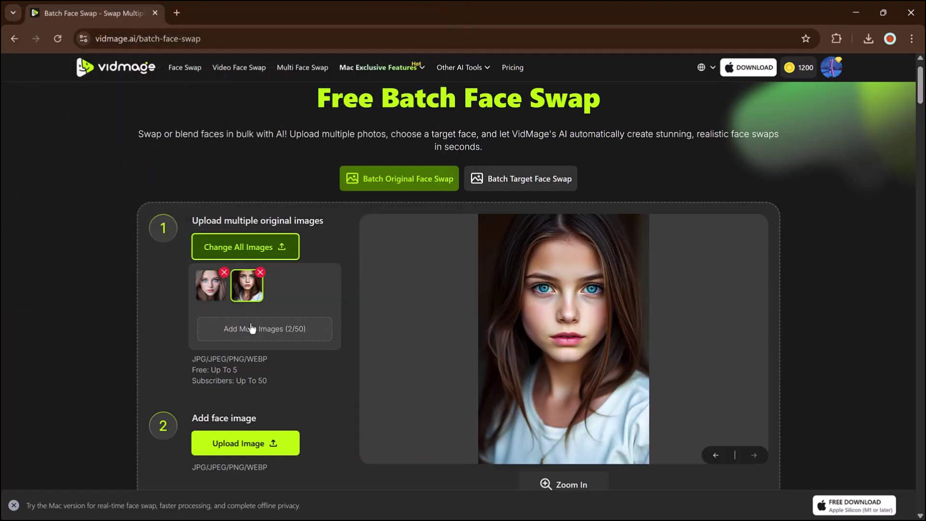
{"action": "left_click", "coordinate": [252, 328]}
{"action": "left_click", "coordinate": [203, 203]}
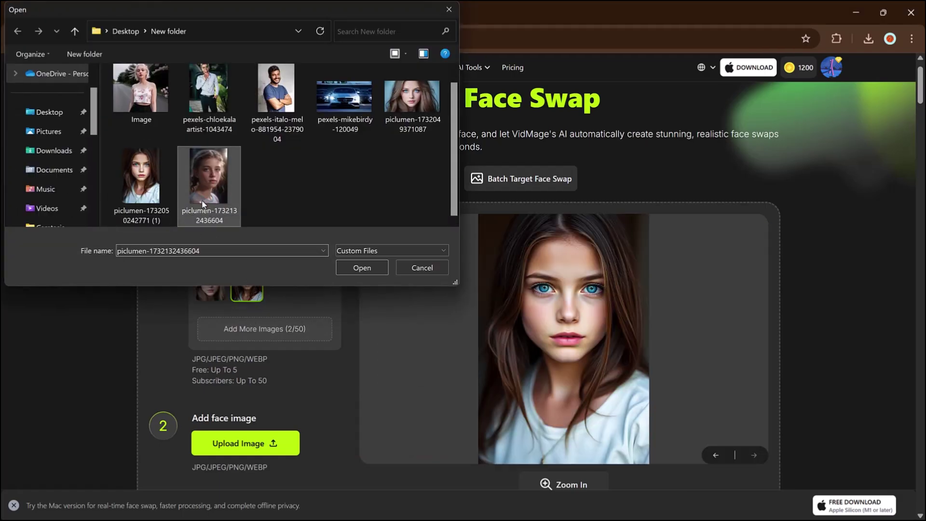
{"action": "double_click", "coordinate": [203, 202]}
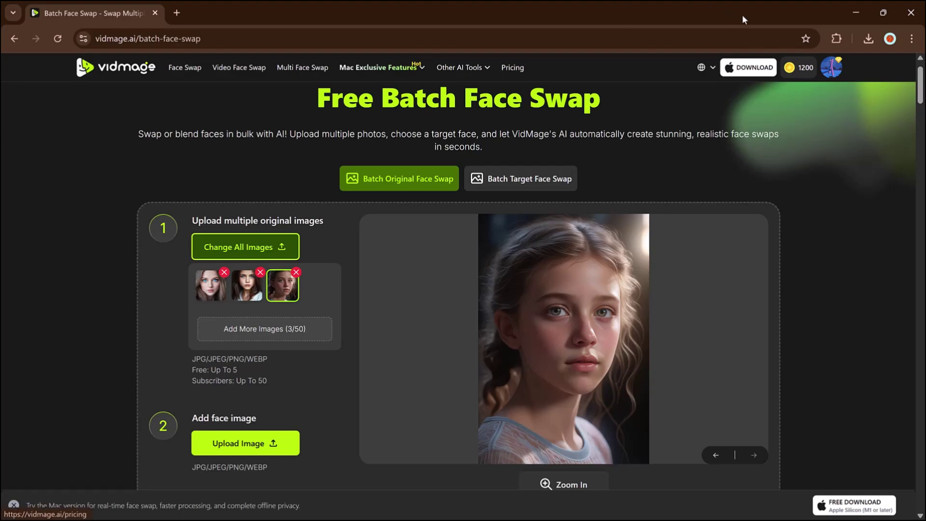
{"action": "scroll", "coordinate": [592, 123], "scroll_direction": "down", "scroll_amount": 2}
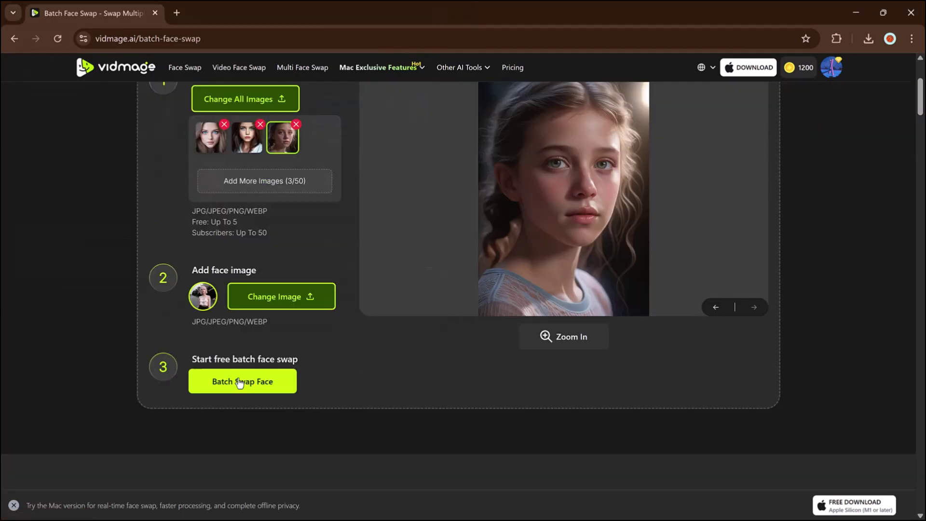
{"action": "left_click", "coordinate": [240, 382]}
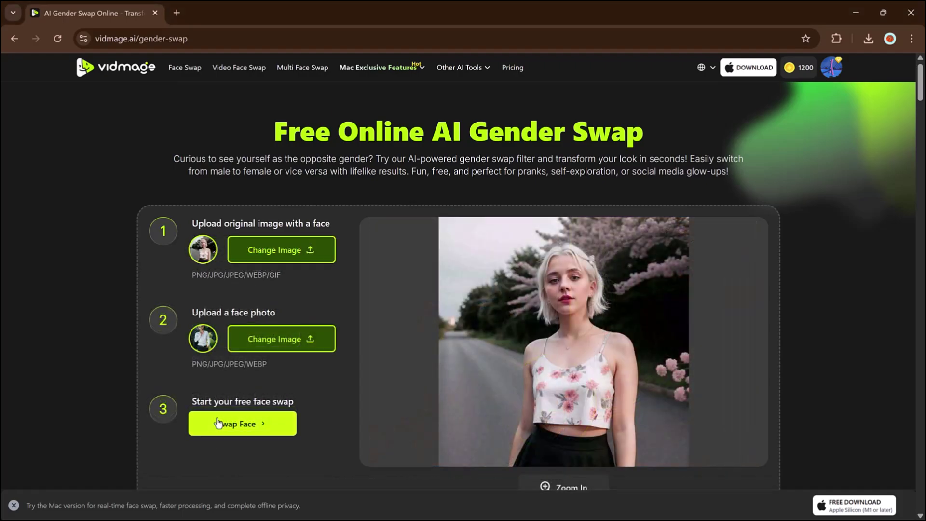
Generate the gender swap result for the blonde woman's photo.
{"action": "left_click", "coordinate": [219, 423]}
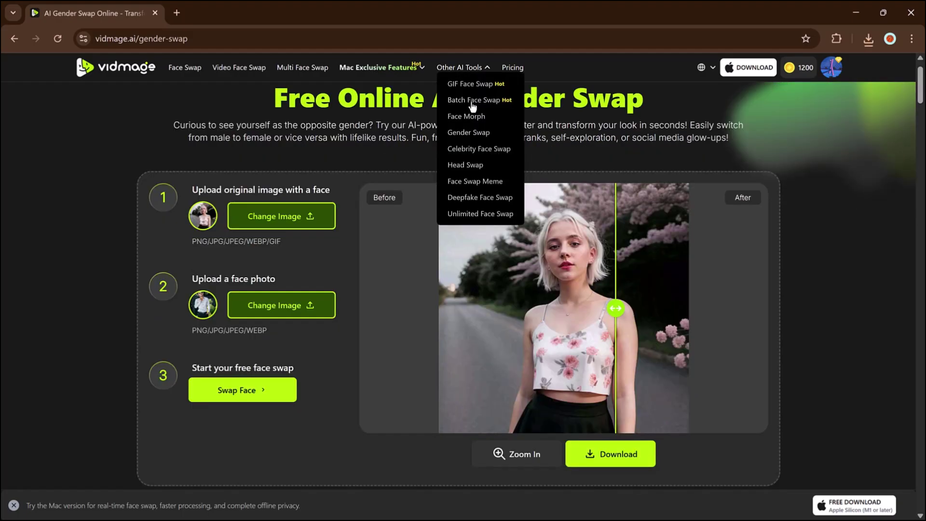
{"action": "scroll", "coordinate": [472, 144], "scroll_direction": "down", "scroll_amount": 1}
{"action": "mouse_move", "coordinate": [460, 67]}
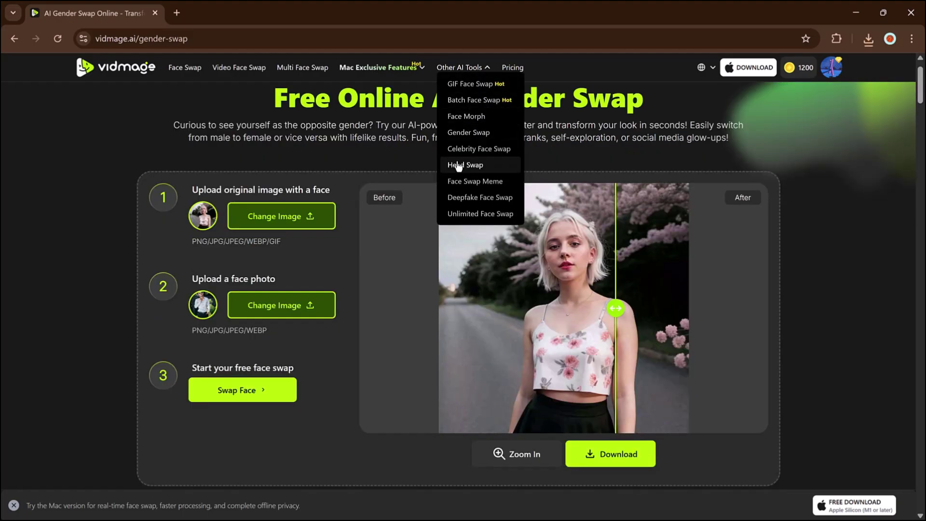
{"action": "left_click", "coordinate": [459, 197]}
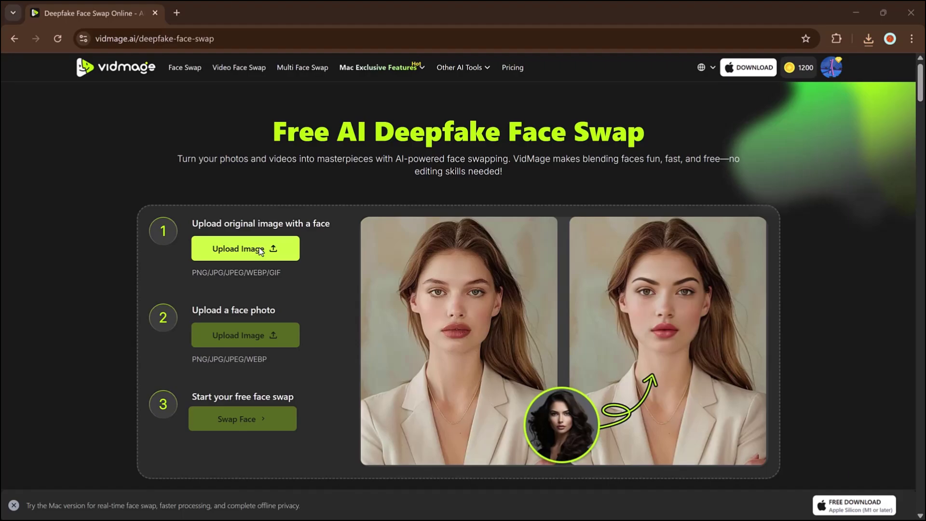
{"action": "left_click", "coordinate": [223, 246]}
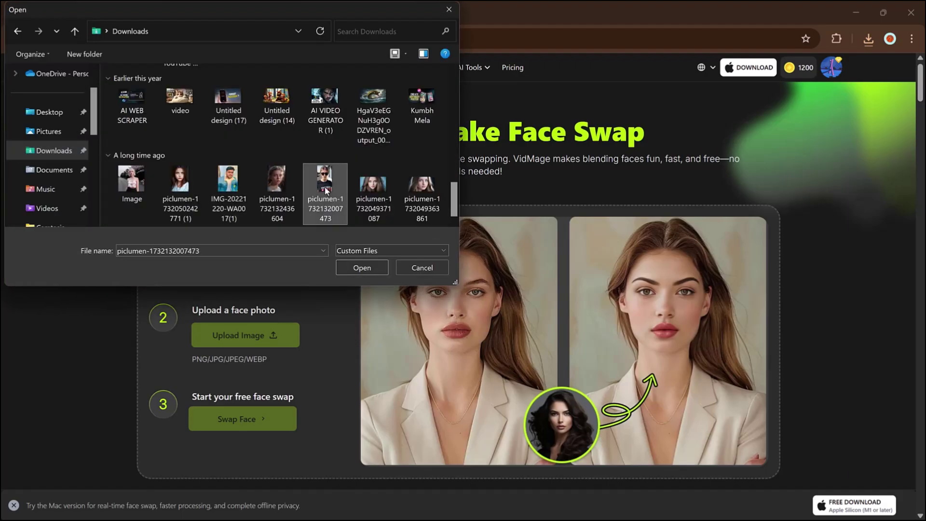
{"action": "double_click", "coordinate": [325, 186]}
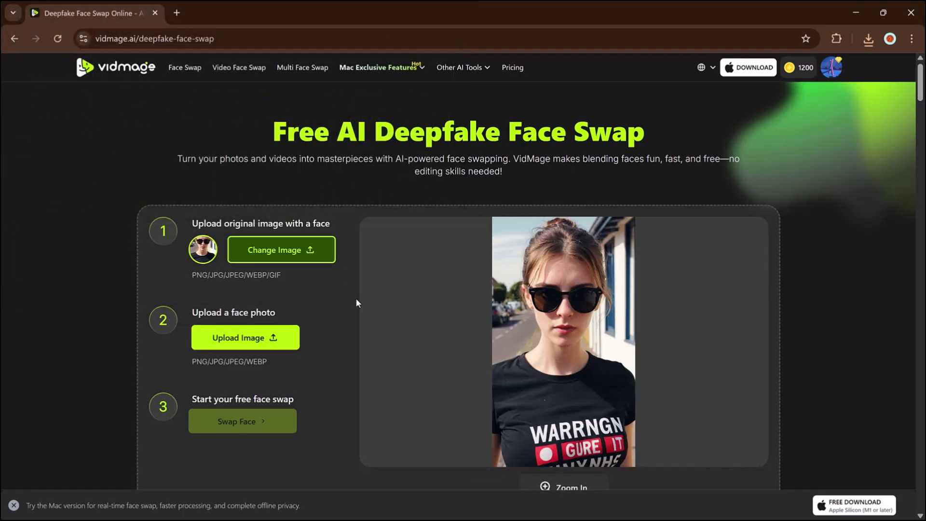
Swap a new face onto the sunglasses photo and download it as VidMage-20250619171413.jpg.
{"action": "left_click", "coordinate": [243, 343]}
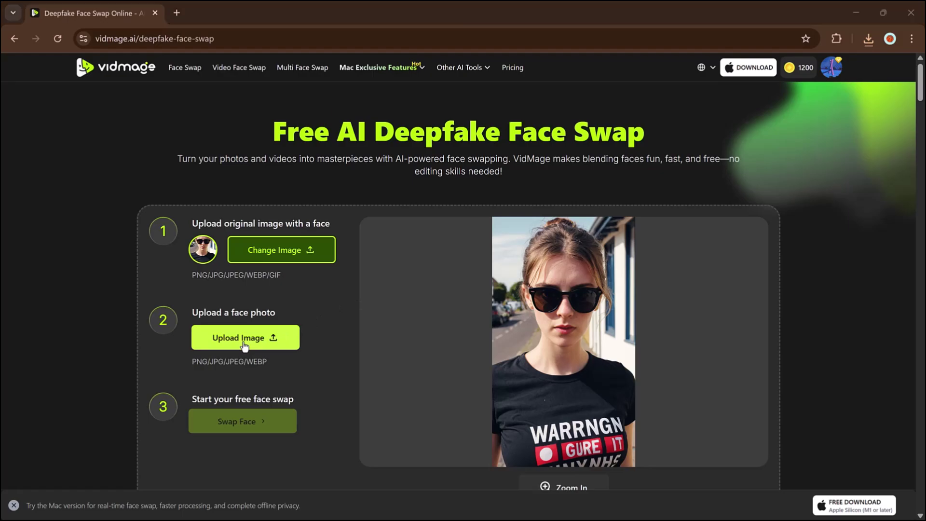
{"action": "left_click", "coordinate": [217, 428]}
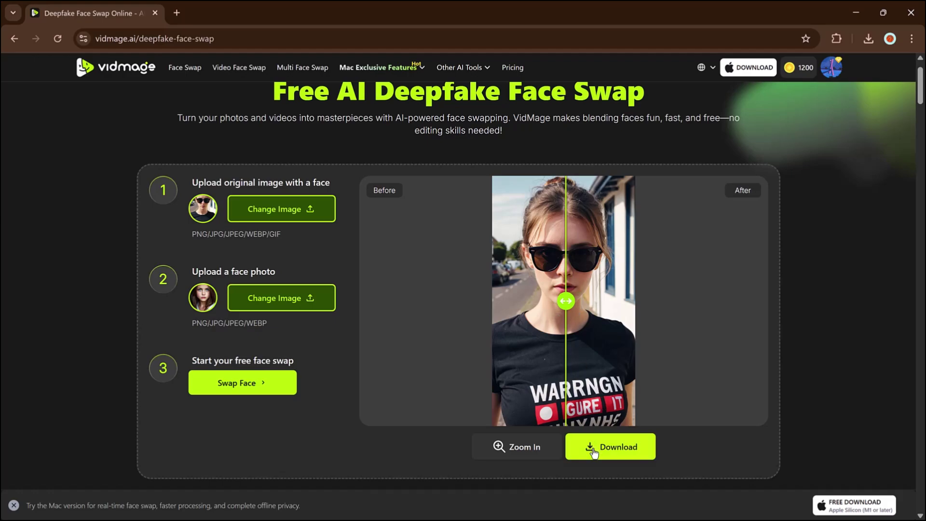
{"action": "left_click", "coordinate": [594, 448]}
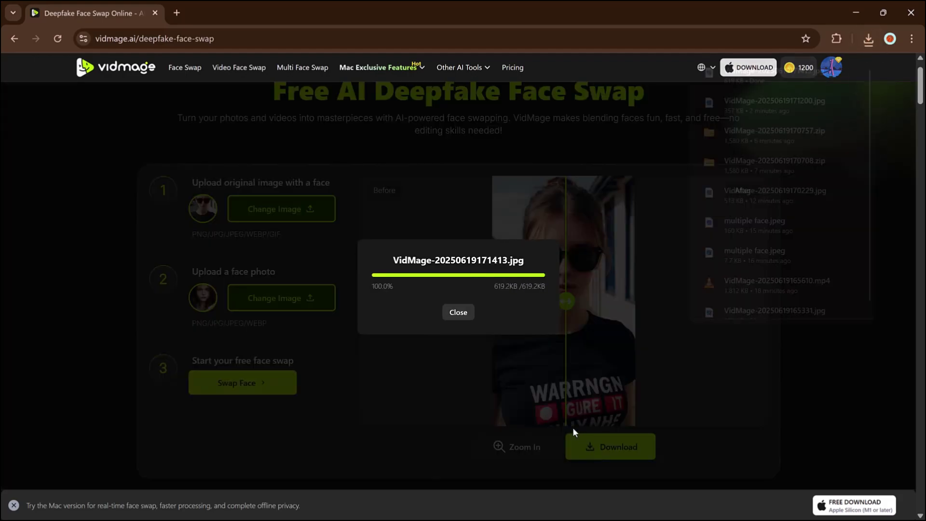
Browse the $14.99 Monthly and $8.33 Yearly plans, credit options and FAQs on VidMage's pricing page.
{"action": "left_click", "coordinate": [459, 313]}
{"action": "left_click", "coordinate": [512, 68]}
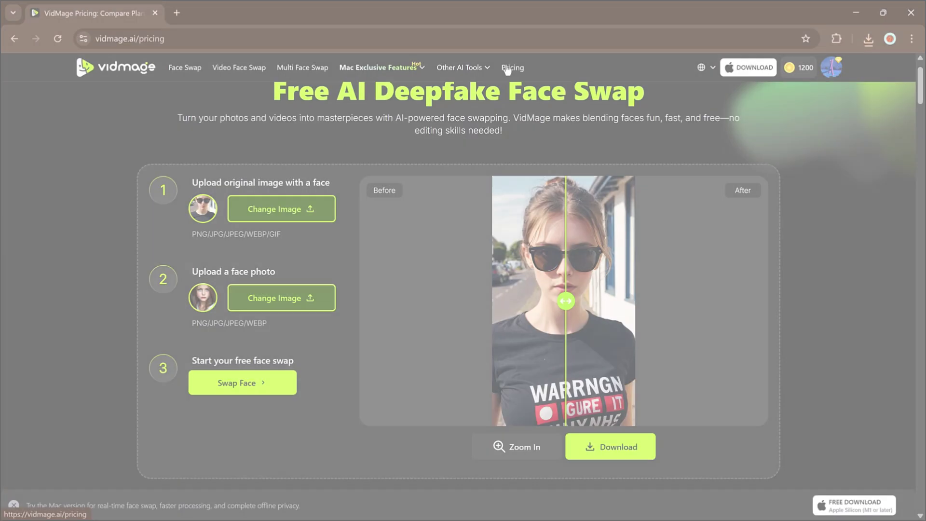
{"action": "scroll", "coordinate": [461, 209], "scroll_direction": "down", "scroll_amount": 3}
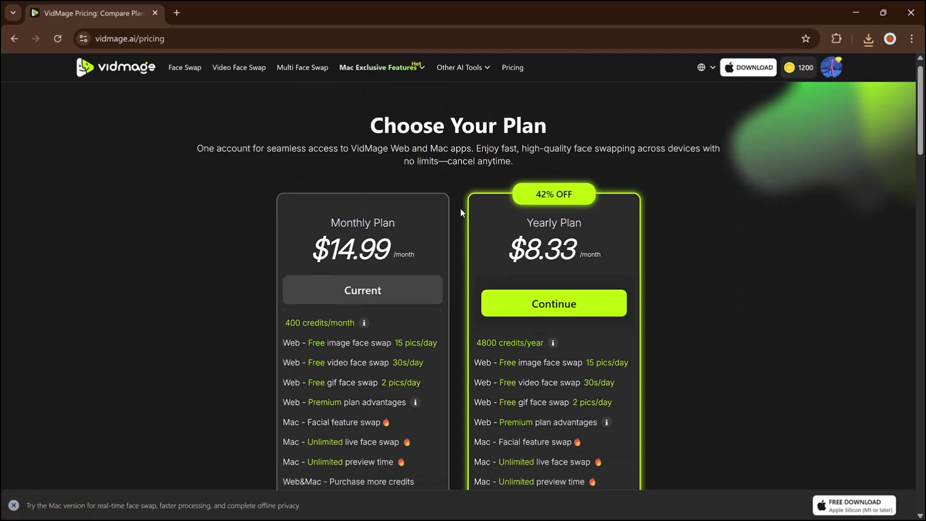
{"action": "scroll", "coordinate": [460, 208], "scroll_direction": "up", "scroll_amount": 1}
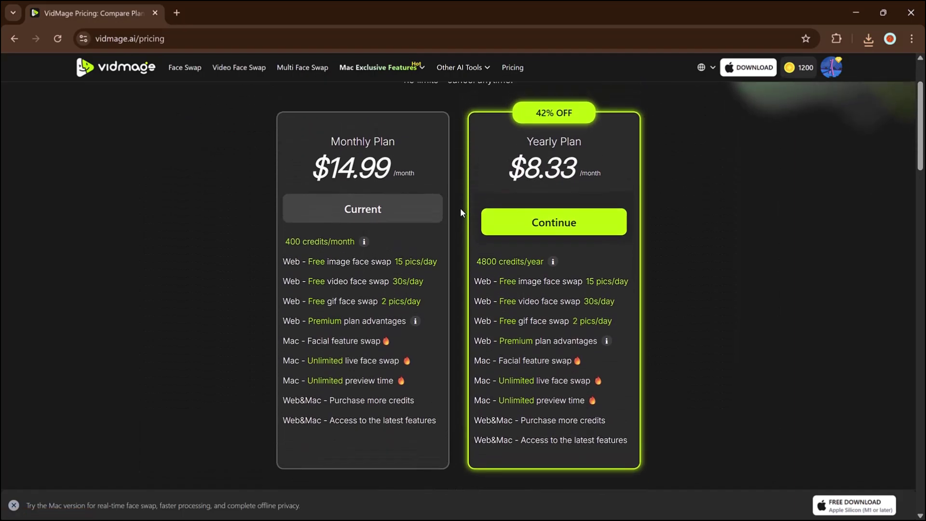
{"action": "scroll", "coordinate": [460, 209], "scroll_direction": "down", "scroll_amount": 4}
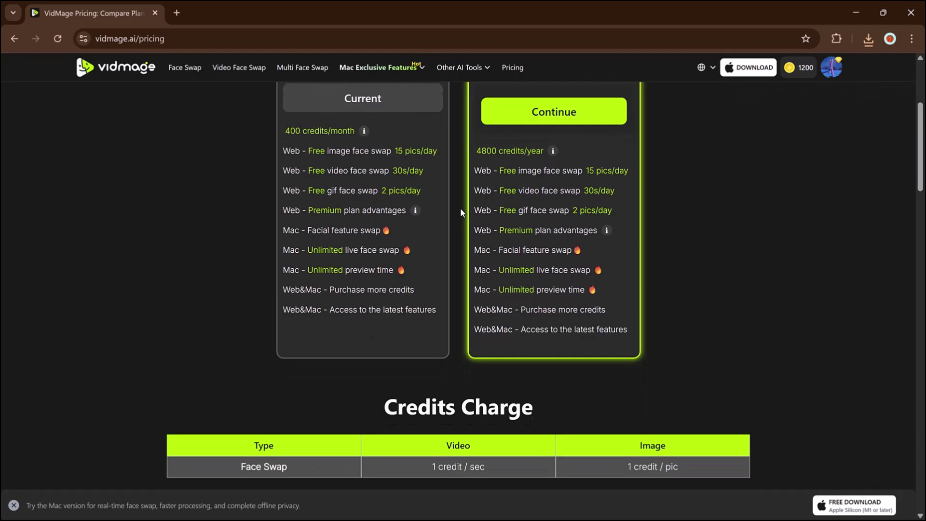
{"action": "scroll", "coordinate": [461, 212], "scroll_direction": "down", "scroll_amount": 4}
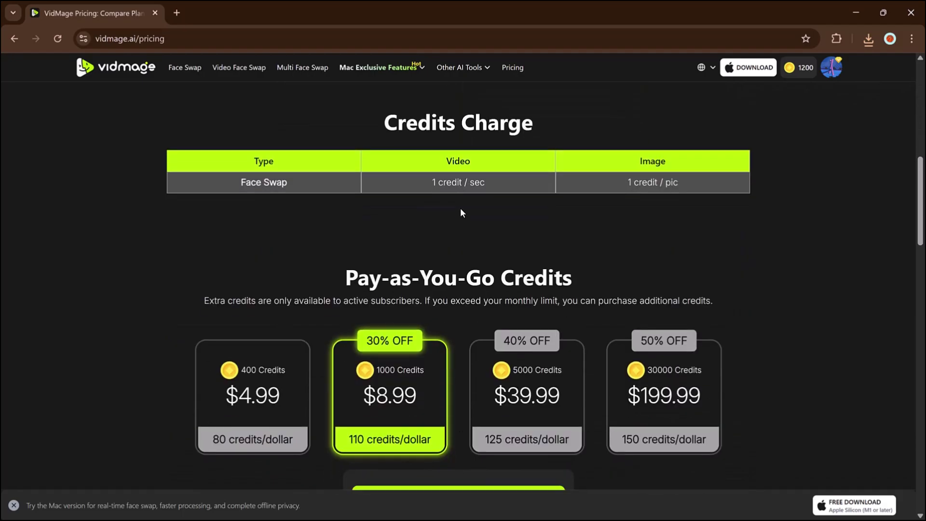
{"action": "scroll", "coordinate": [460, 212], "scroll_direction": "down", "scroll_amount": 5}
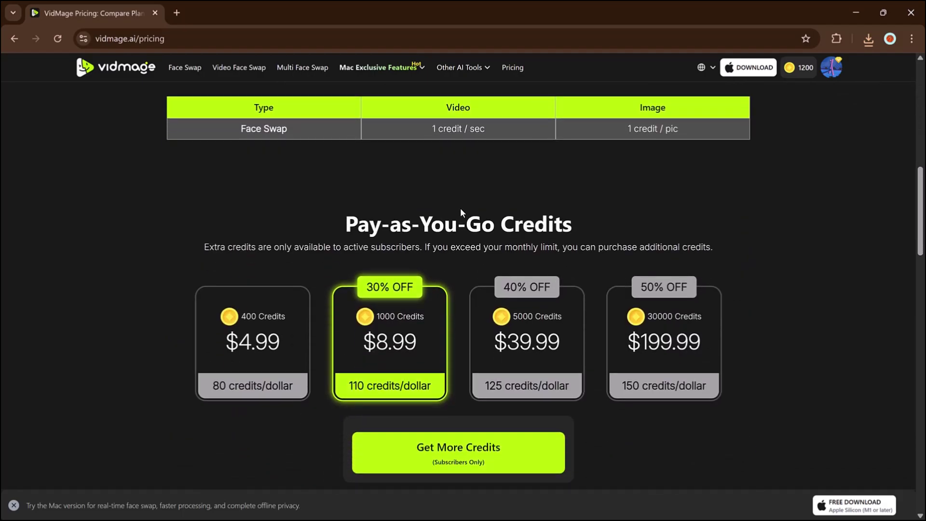
{"action": "scroll", "coordinate": [460, 212], "scroll_direction": "down", "scroll_amount": 6}
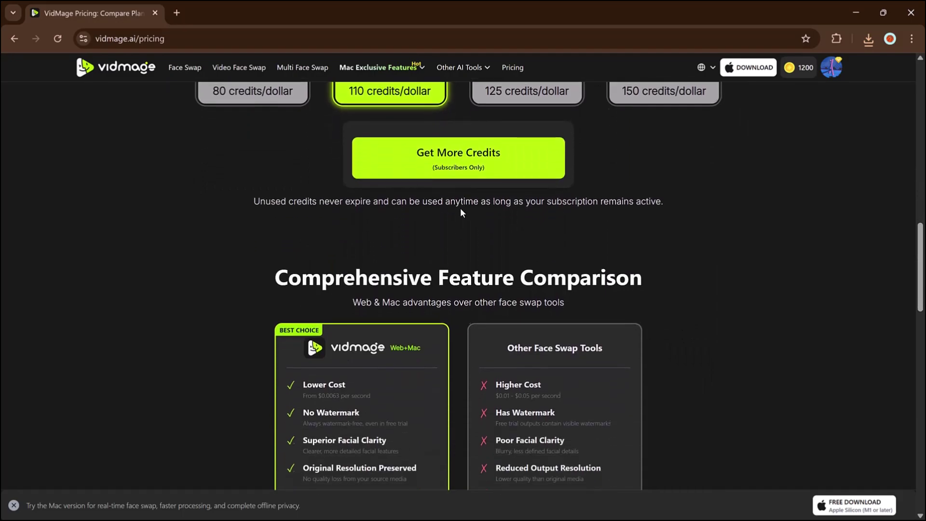
{"action": "scroll", "coordinate": [460, 212], "scroll_direction": "down", "scroll_amount": 9}
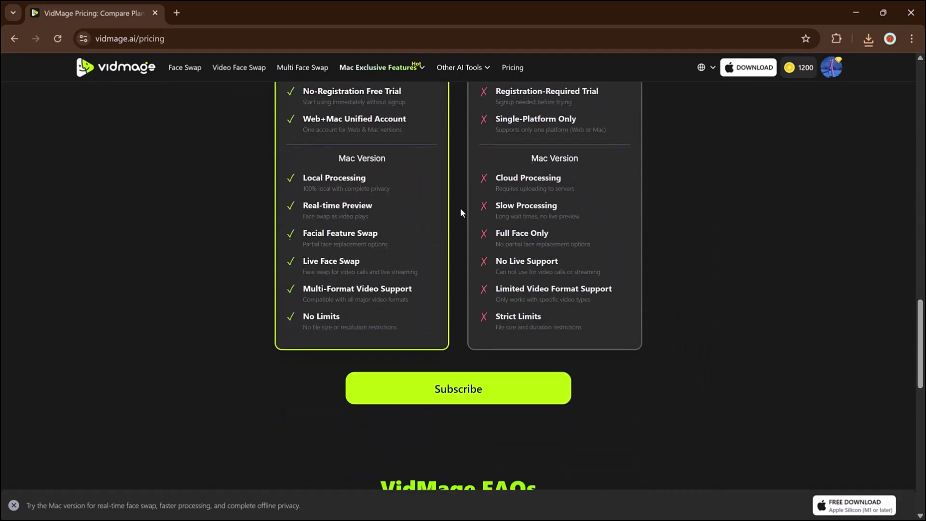
{"action": "scroll", "coordinate": [461, 212], "scroll_direction": "down", "scroll_amount": 8}
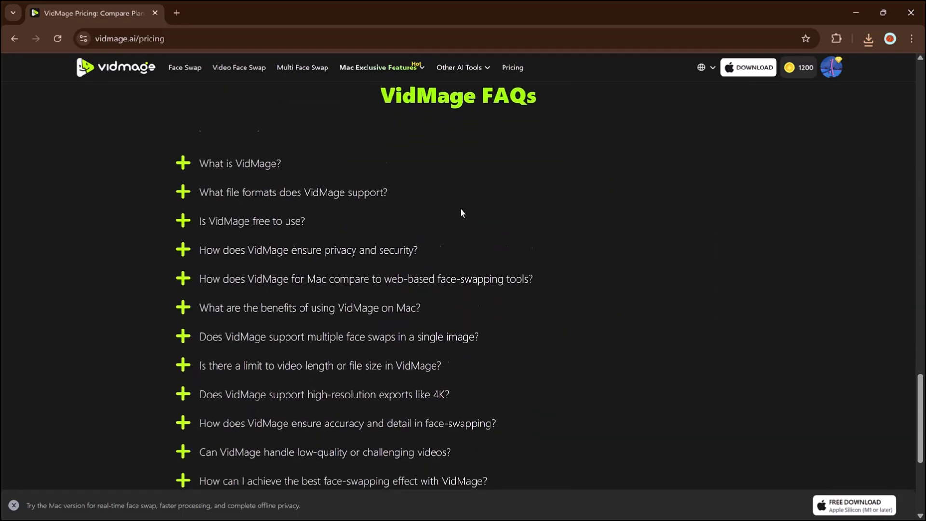
{"action": "scroll", "coordinate": [460, 212], "scroll_direction": "up", "scroll_amount": 20}
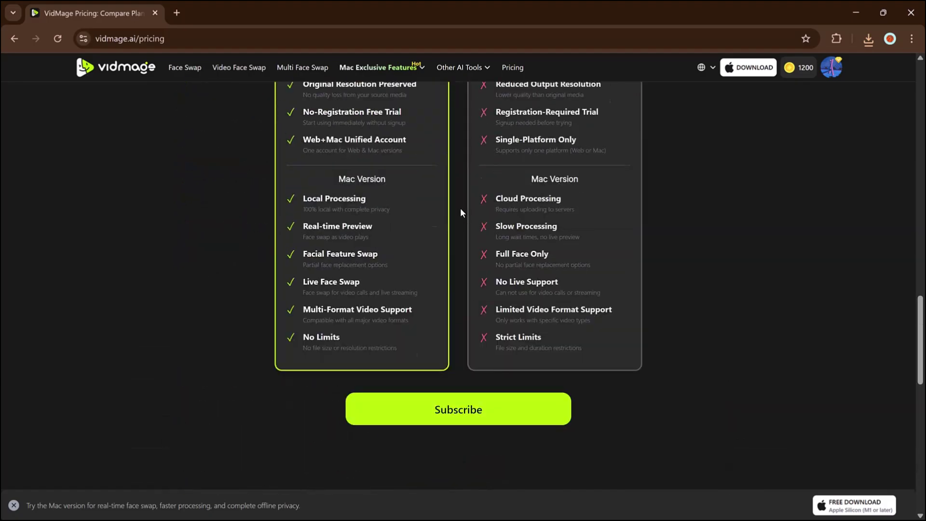
{"action": "scroll", "coordinate": [460, 209], "scroll_direction": "up", "scroll_amount": 5}
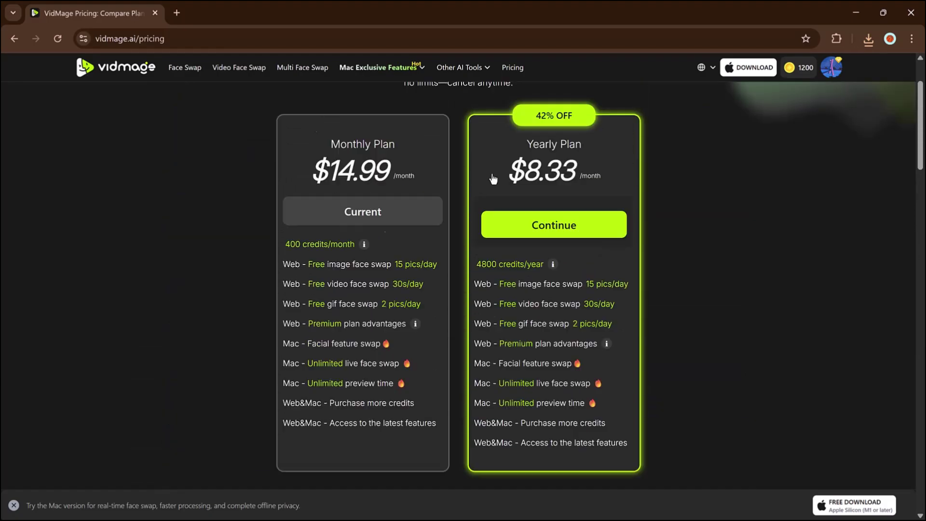